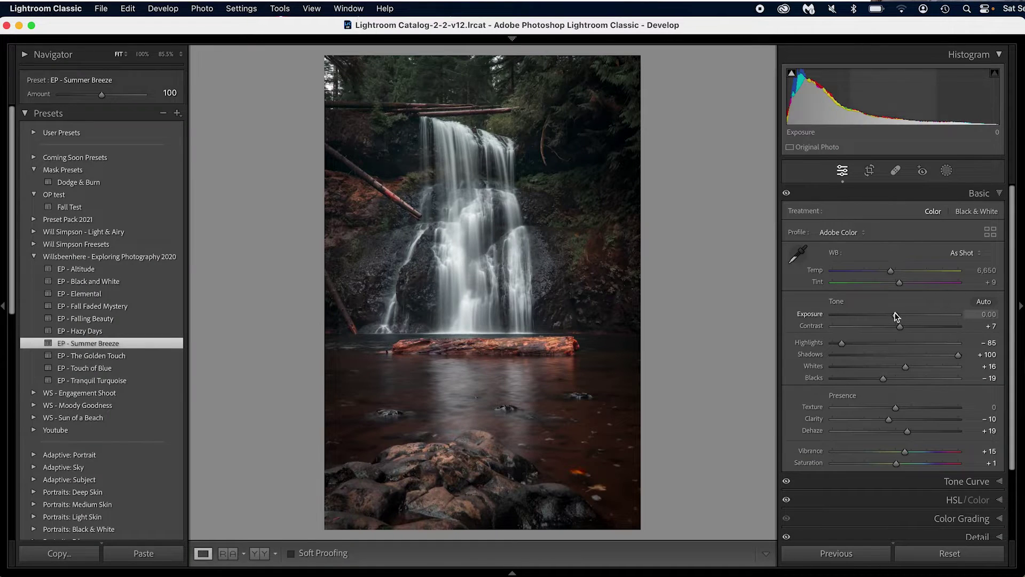
In the Basic panel, raise Exposure to +0.15, Vibrance to +22 and Saturation to +18.
drag(895, 316, 898, 314)
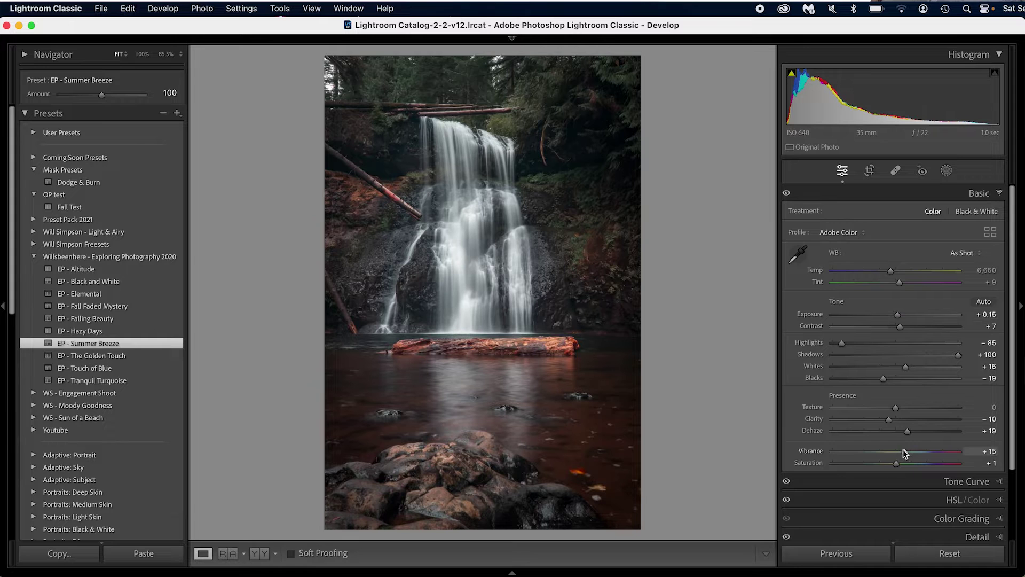
drag(906, 452, 906, 466)
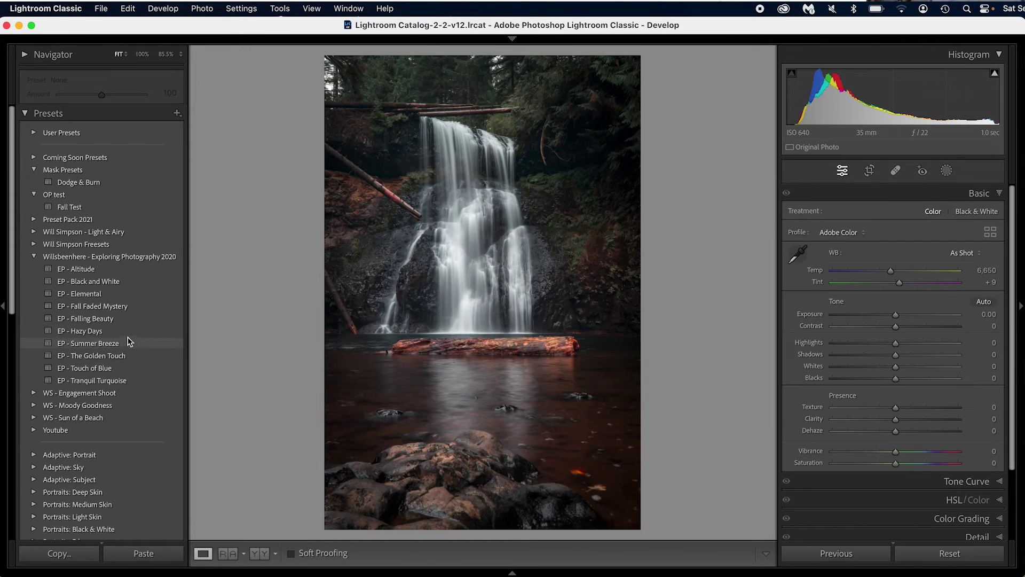
Apply EP - Summer Breeze, set exposure +0.25, vibrance +25, saturation +13, and compare Before/After.
click(129, 342)
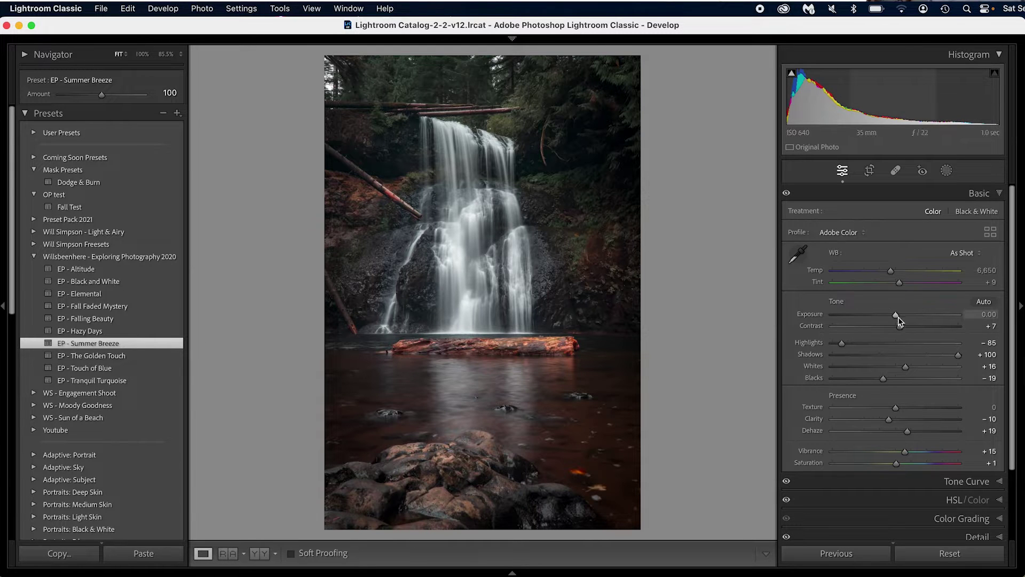
drag(898, 316, 902, 316)
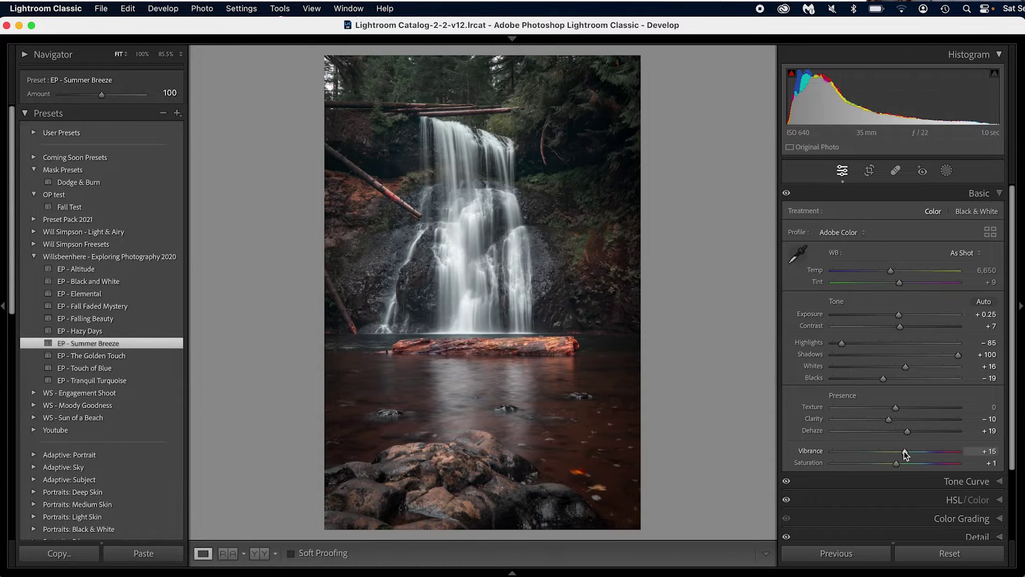
drag(905, 451, 904, 468)
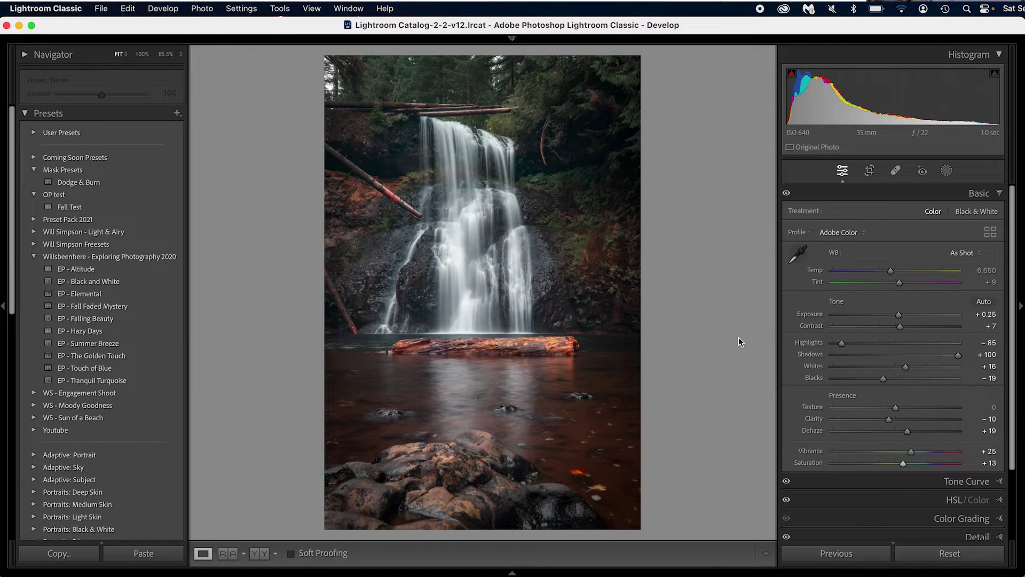
key(backslash)
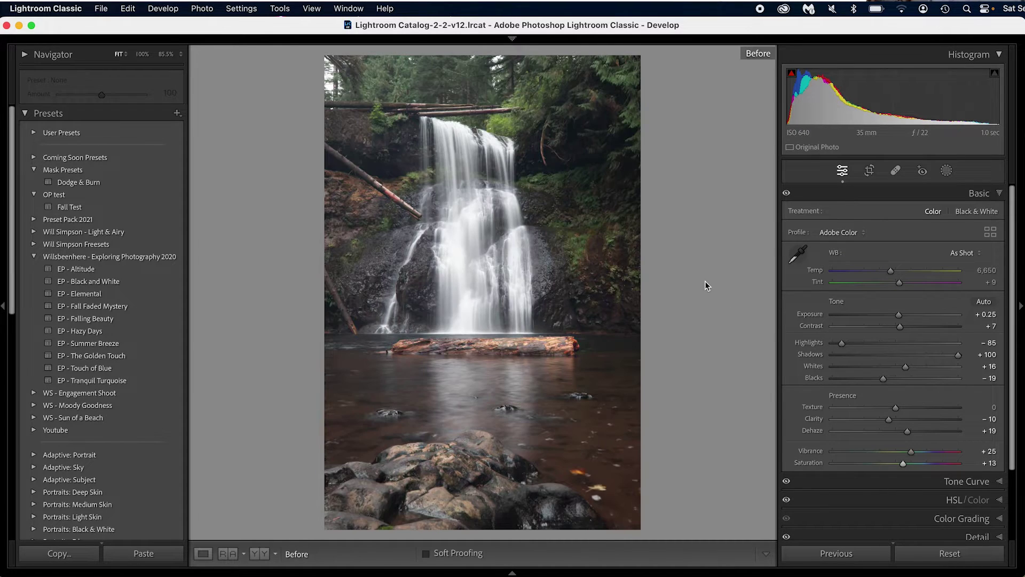
key(backslash)
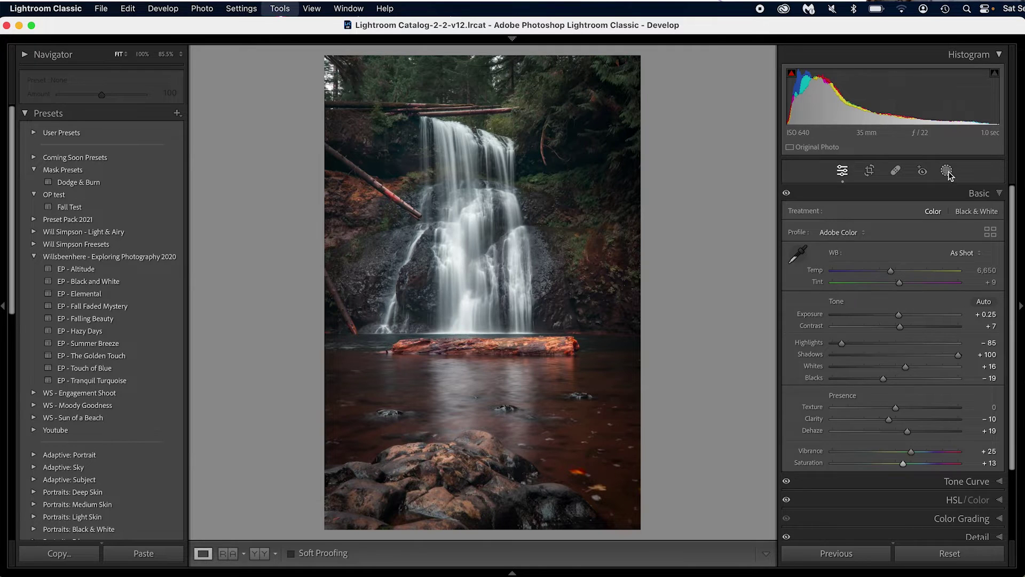
Add a Luminance Range mask to the waterfall photo from the Masking tools.
click(948, 173)
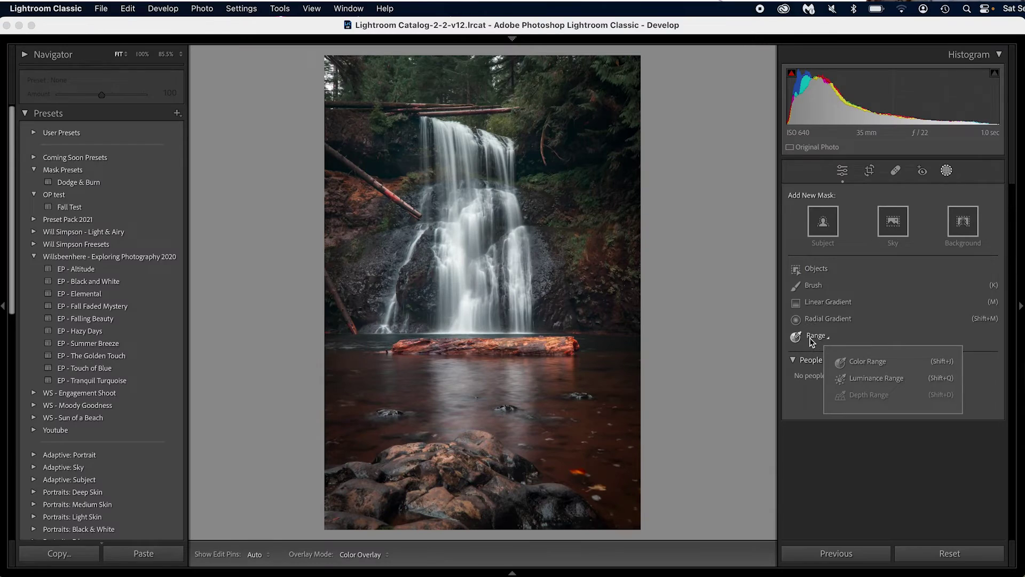
click(856, 379)
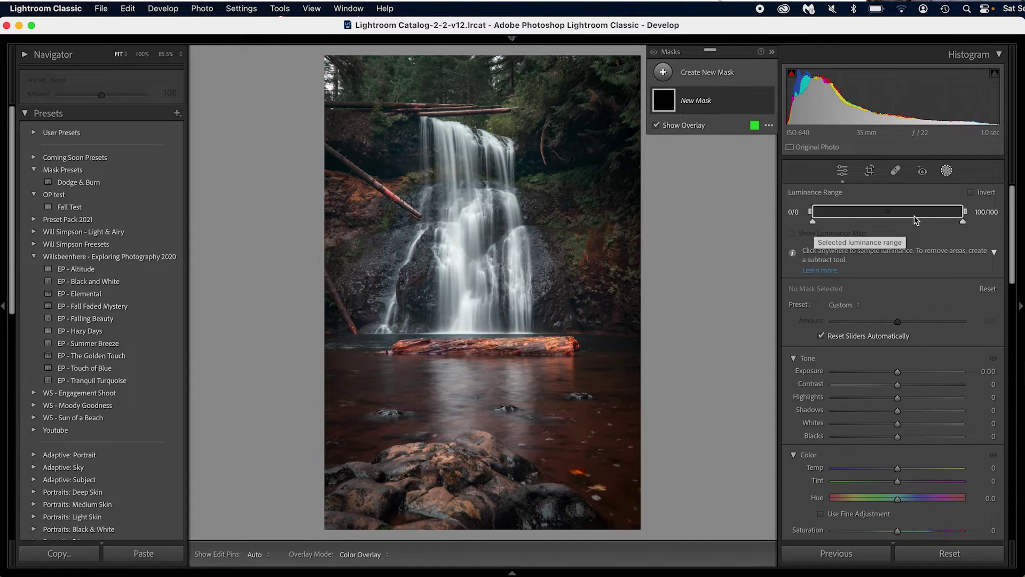
Narrow Mask 1's luminance range to 60/86–100/100 and set its exposure to +0.09.
click(811, 215)
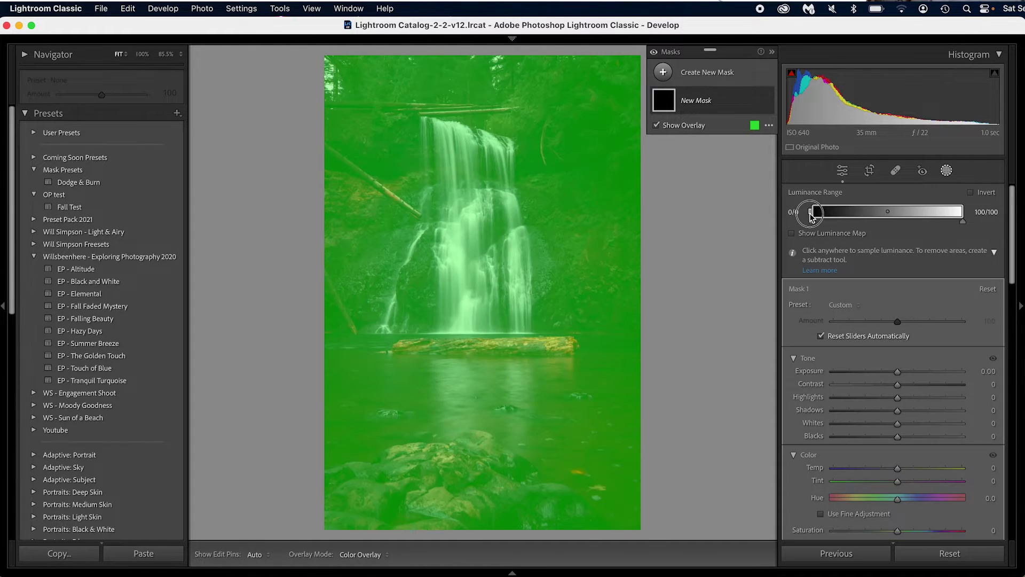
drag(811, 215, 939, 216)
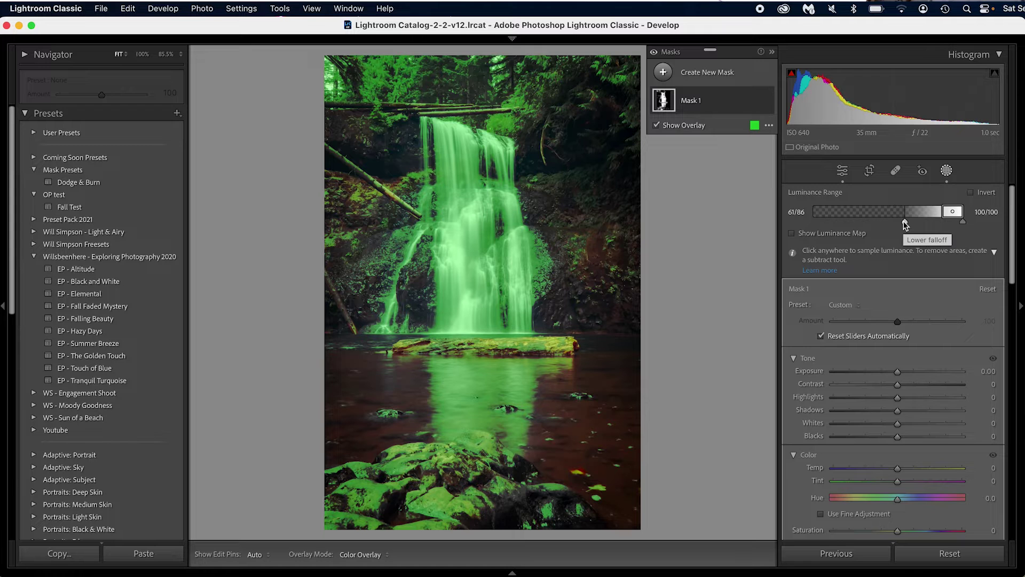
drag(905, 222, 940, 225)
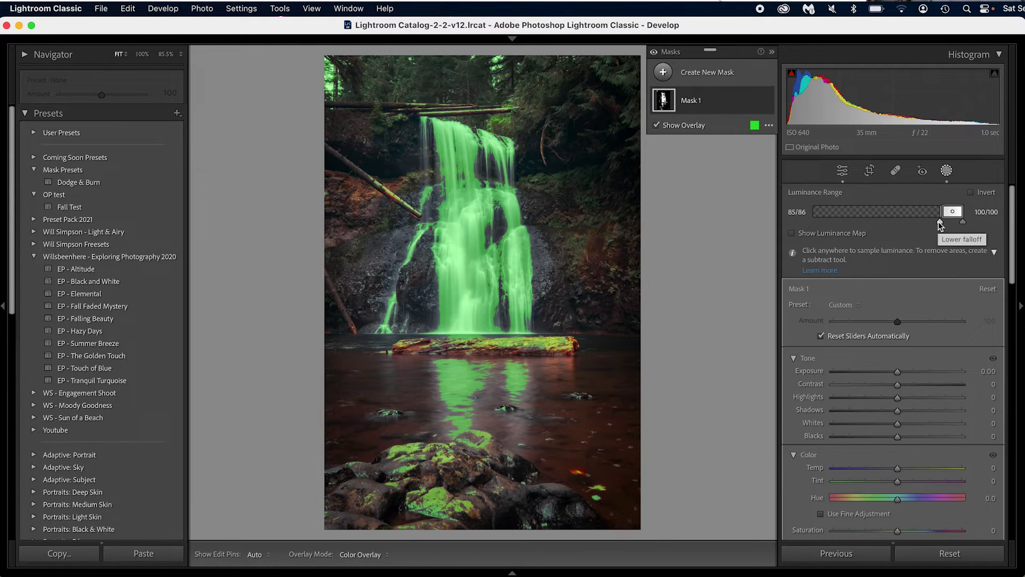
drag(940, 224, 901, 225)
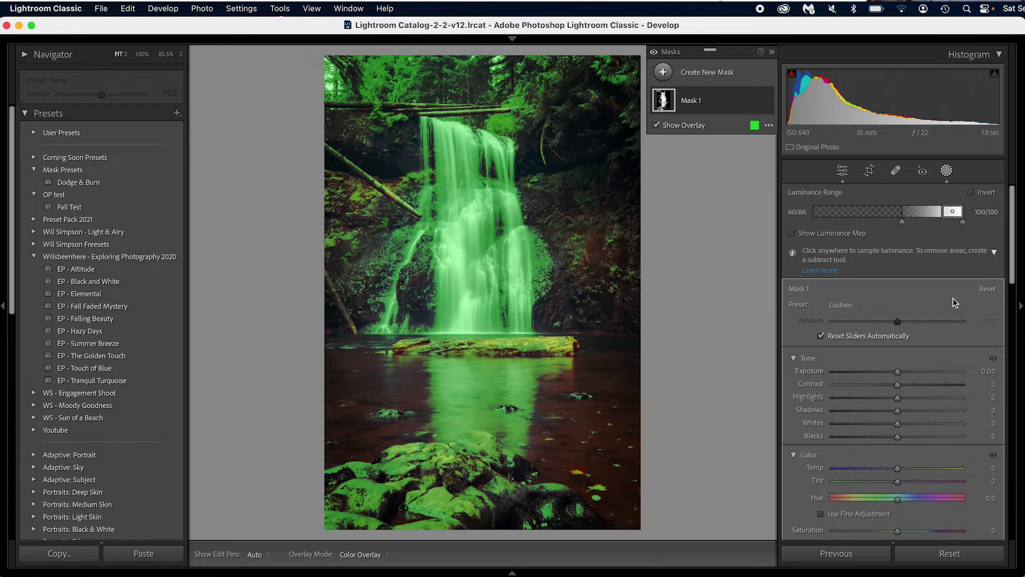
drag(899, 373, 899, 373)
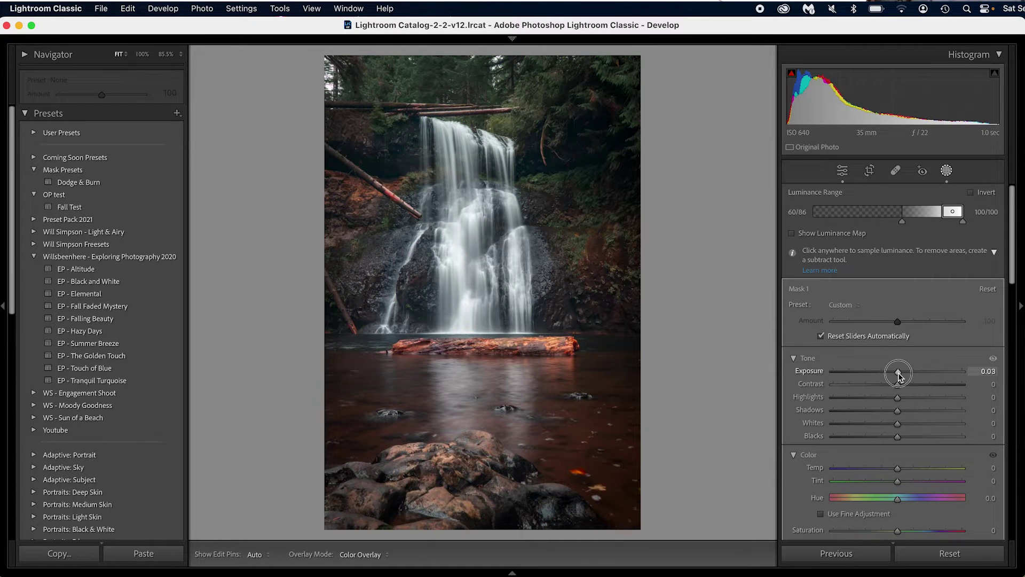
drag(899, 375, 900, 376)
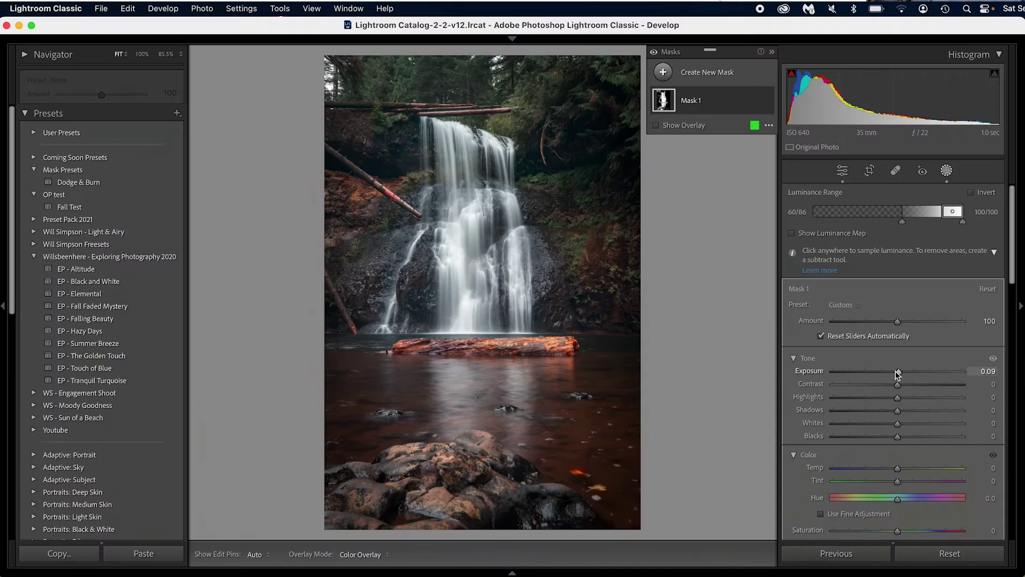
Rename the first luminance mask to 'dodge'.
double_click(690, 101)
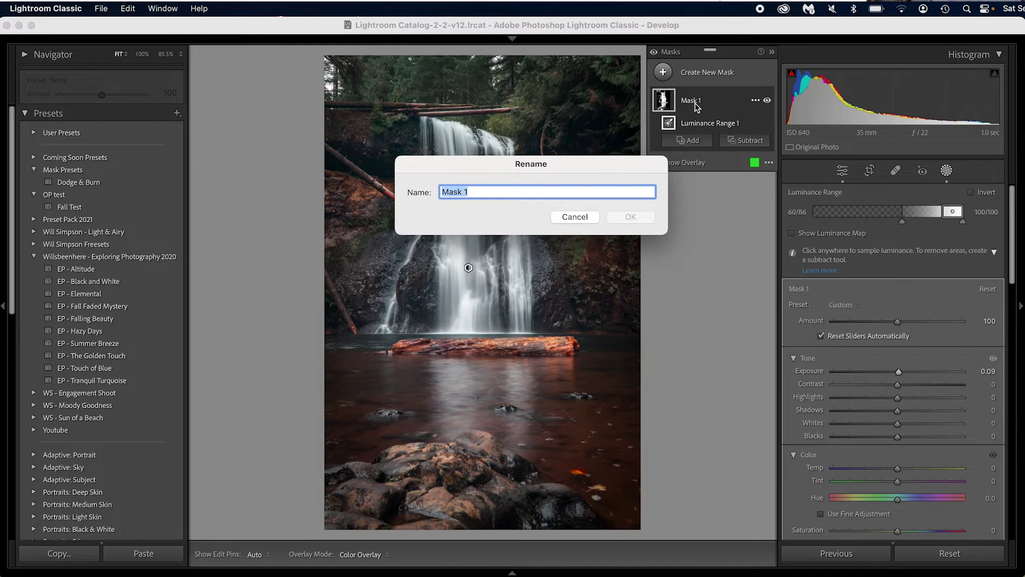
text(d)
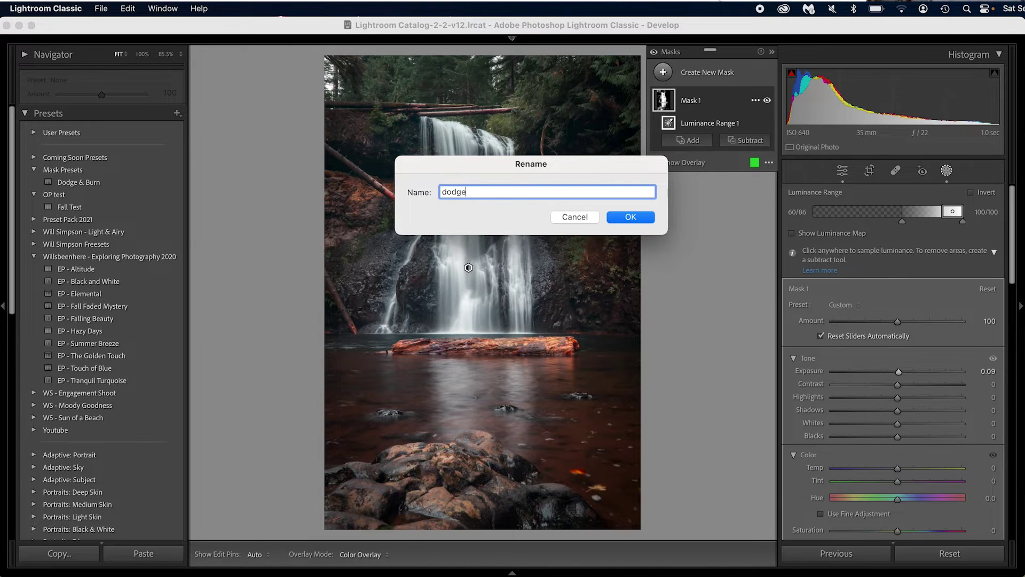
text(odge)
key(Return)
Add a second luminance mask limited to 0/0–15/36 shadows with exposure about -0.15.
click(699, 78)
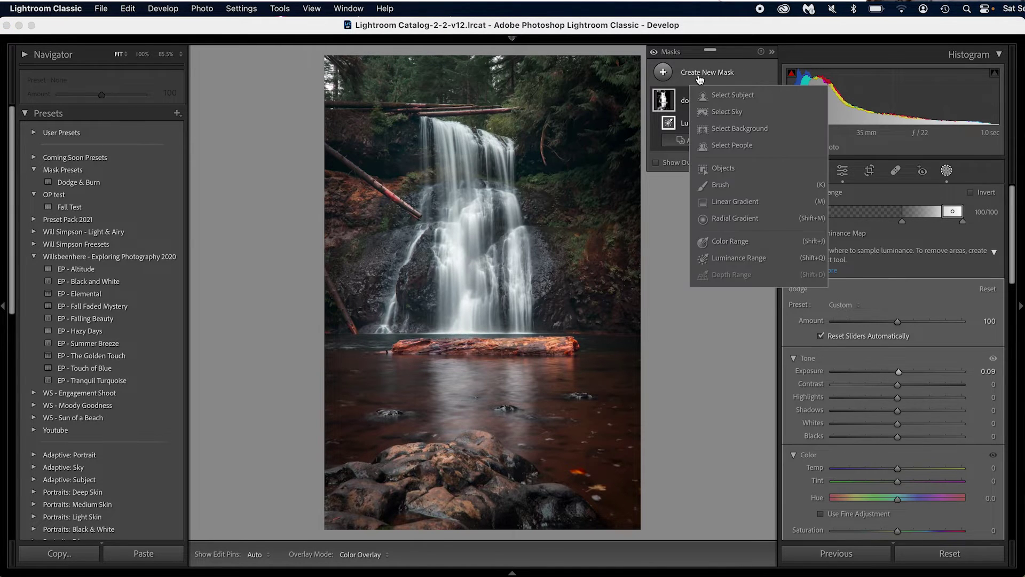
click(722, 259)
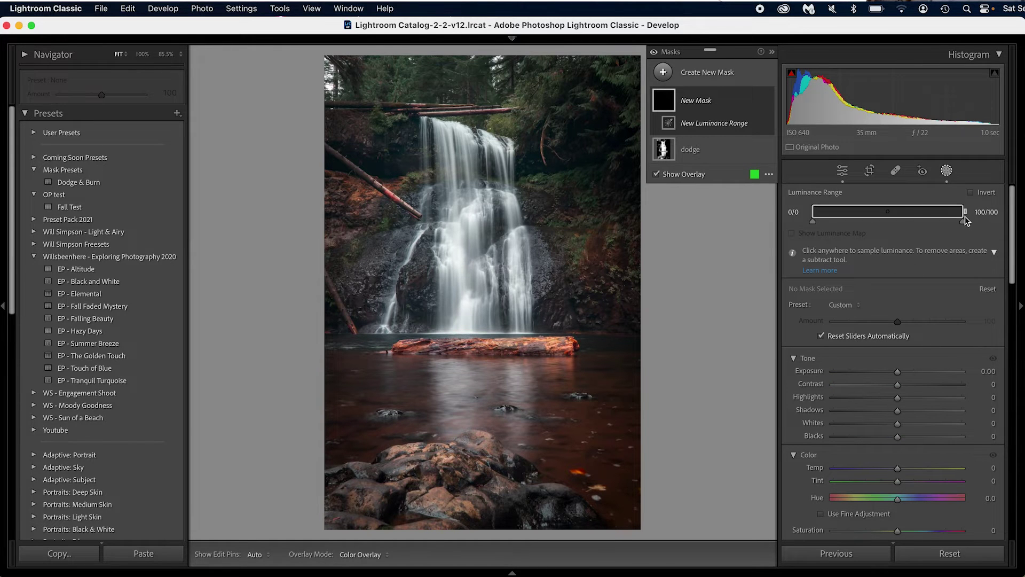
drag(962, 212, 836, 227)
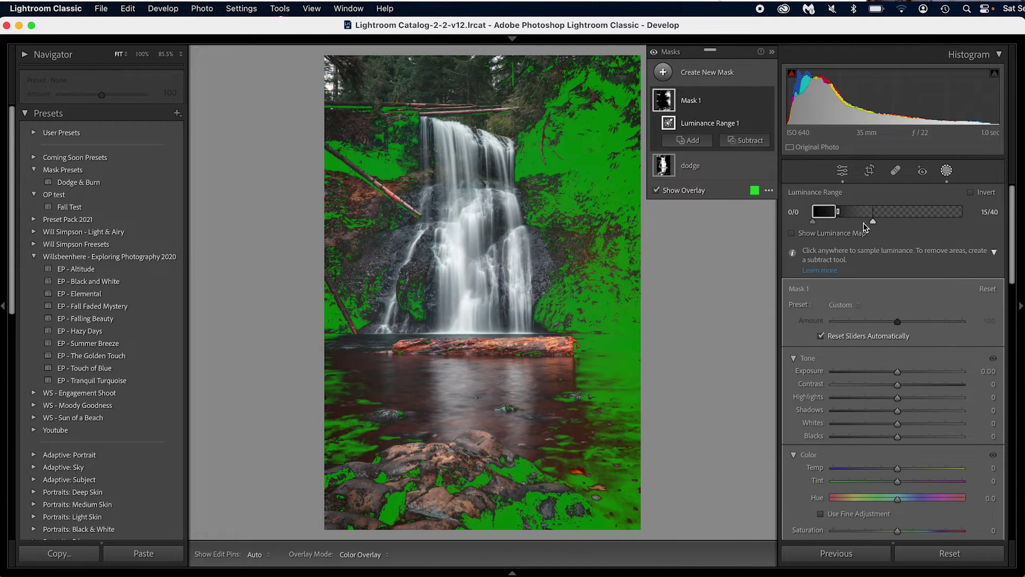
drag(873, 221, 866, 221)
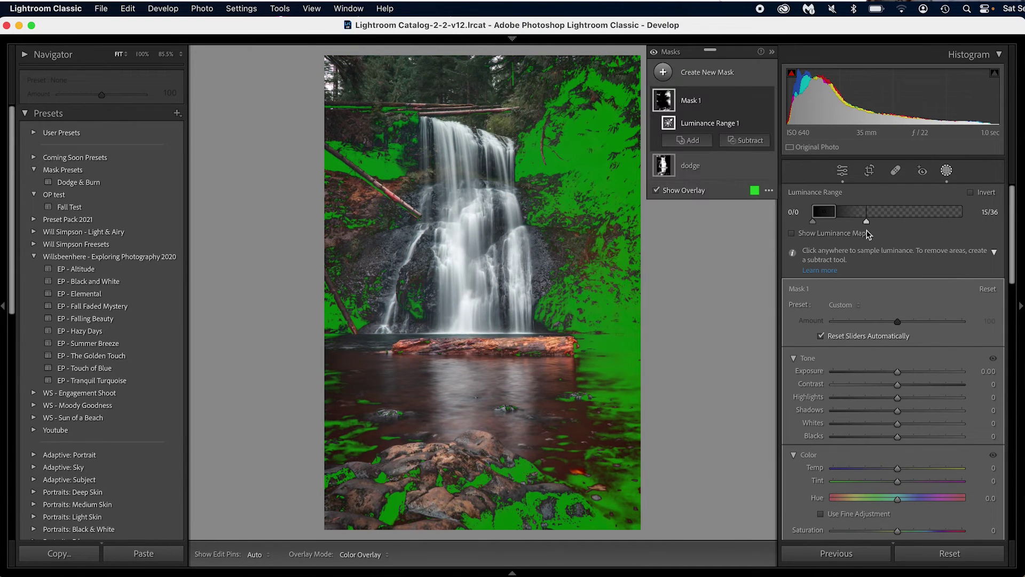
click(898, 378)
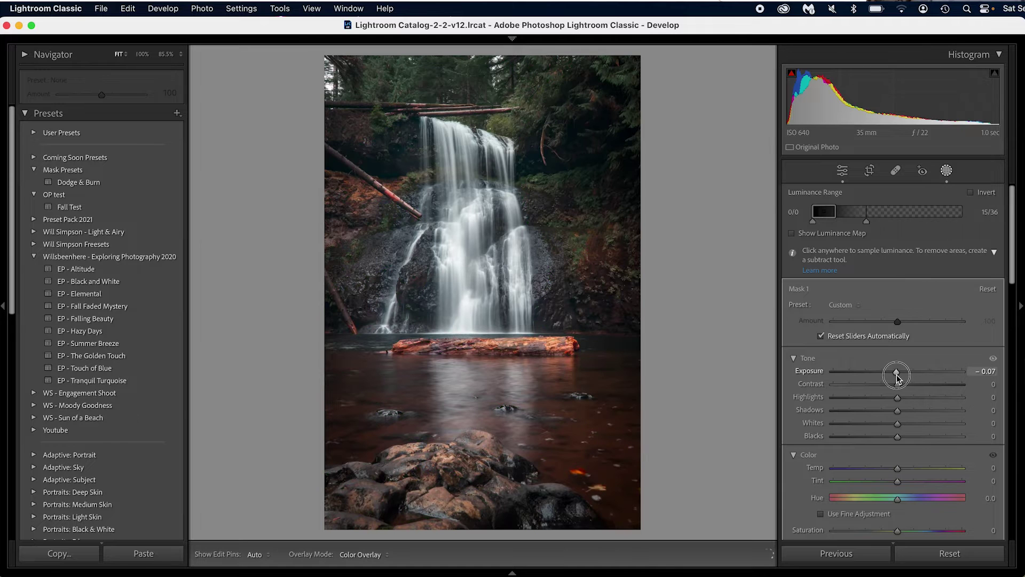
drag(896, 378, 896, 378)
key(XF86MonBrightnessUp)
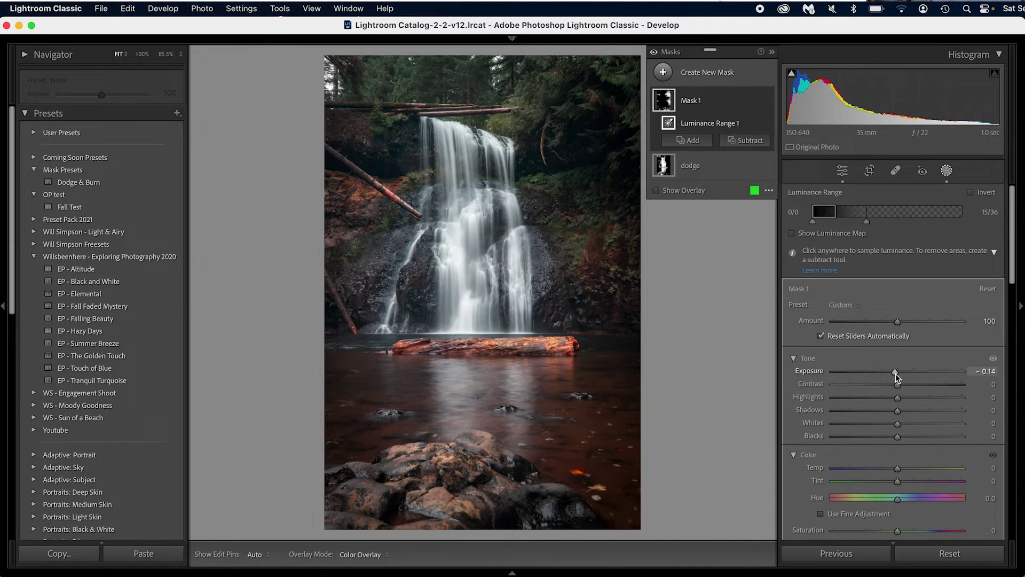
drag(895, 373, 895, 371)
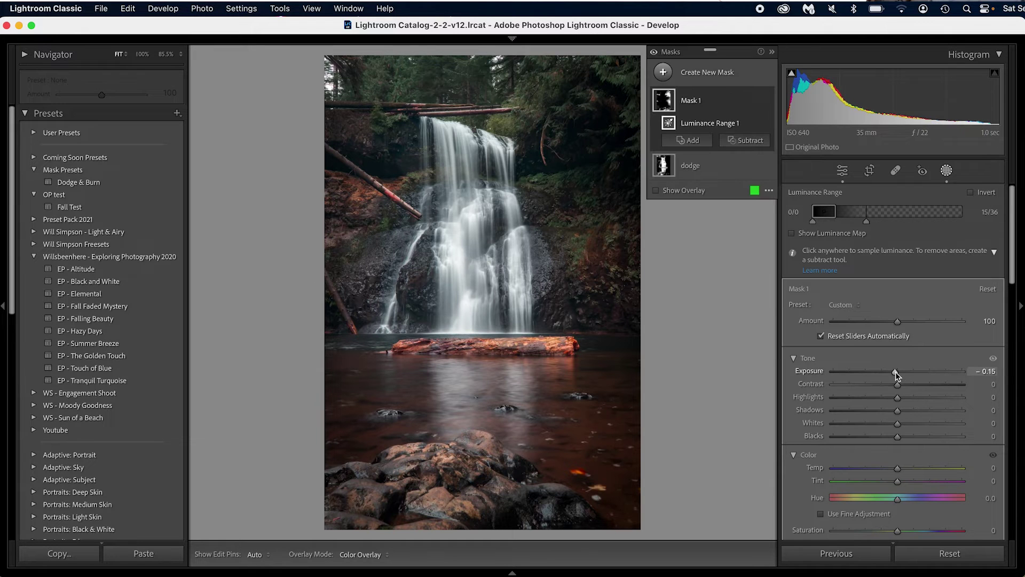
Rename the shadow mask to 'burn' and close mask editing.
double_click(690, 106)
text(bur)
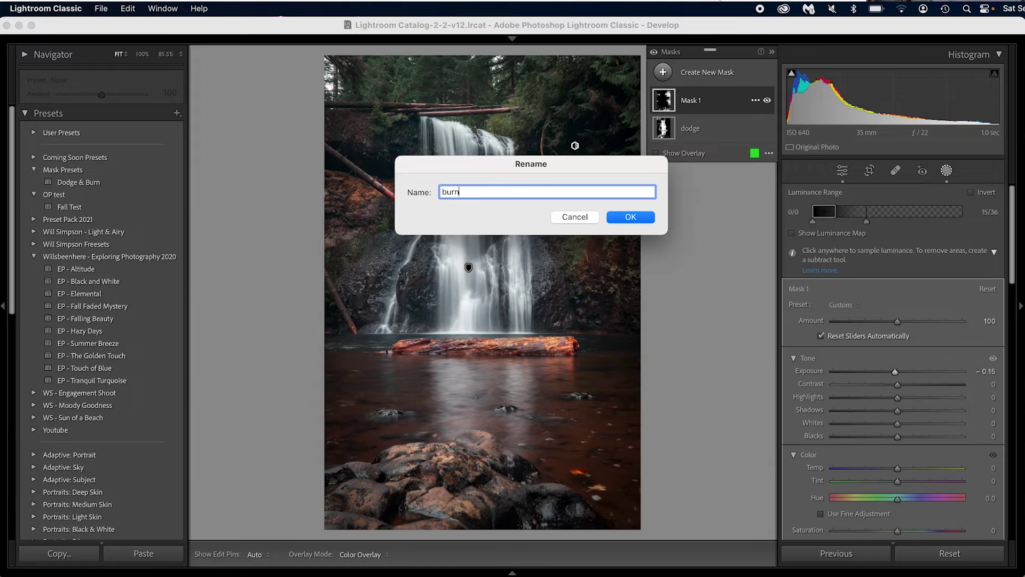
text(n)
key(Return)
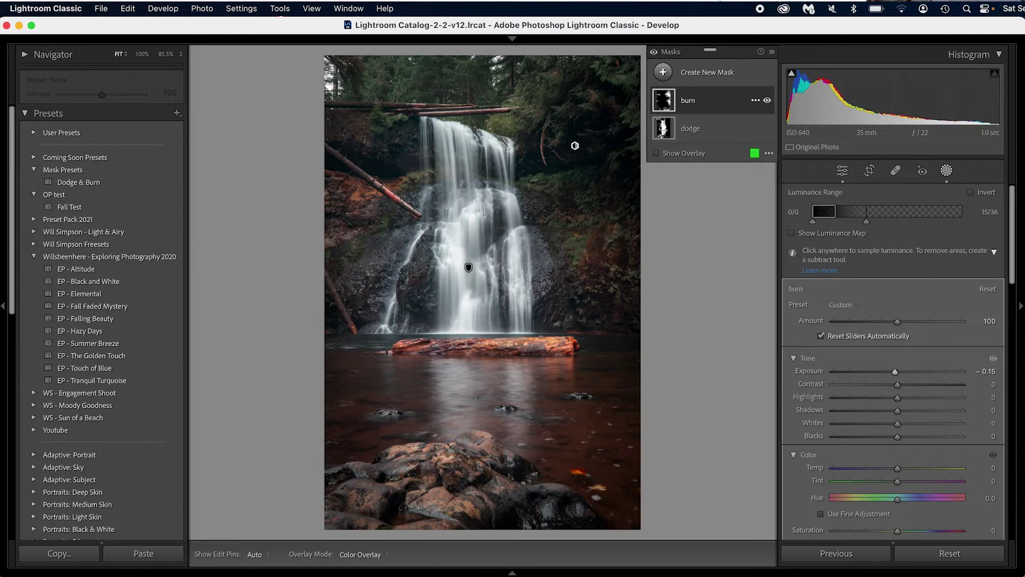
click(655, 54)
click(654, 52)
click(946, 170)
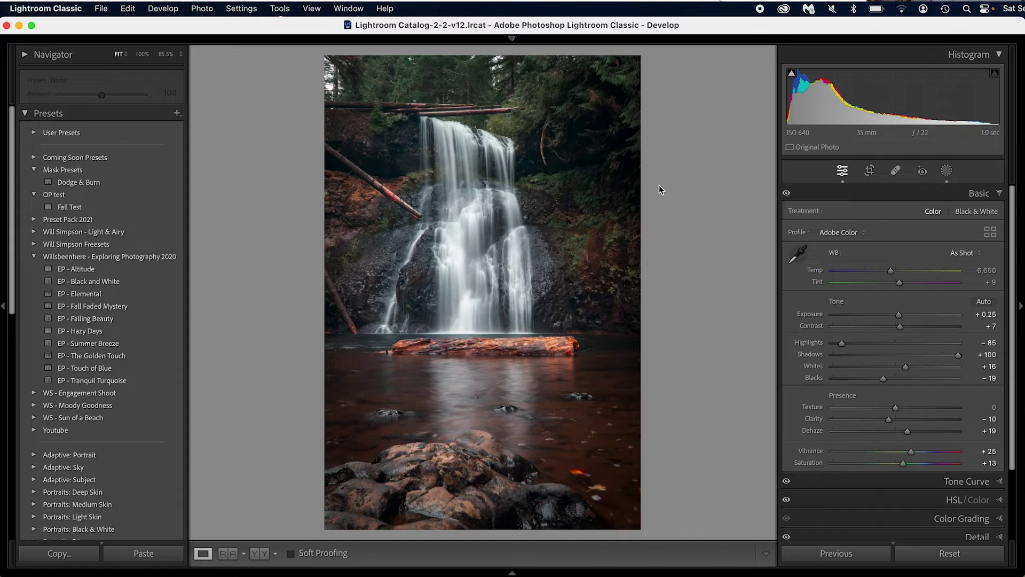
Save a 'dodge & burn' preset in Mask Presets containing only the burn and dodge masks.
click(202, 8)
mouse_move(171, 5)
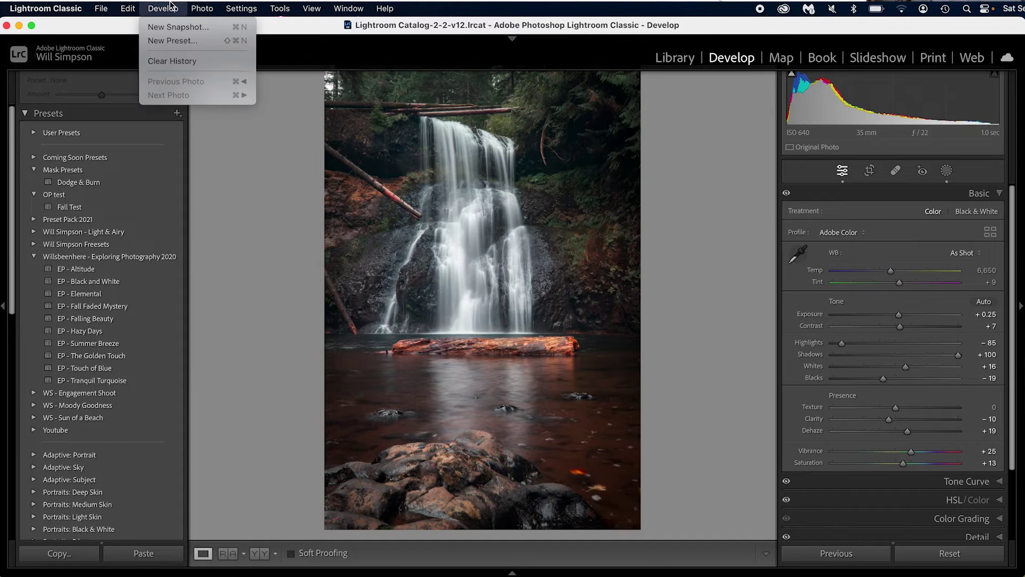
click(173, 41)
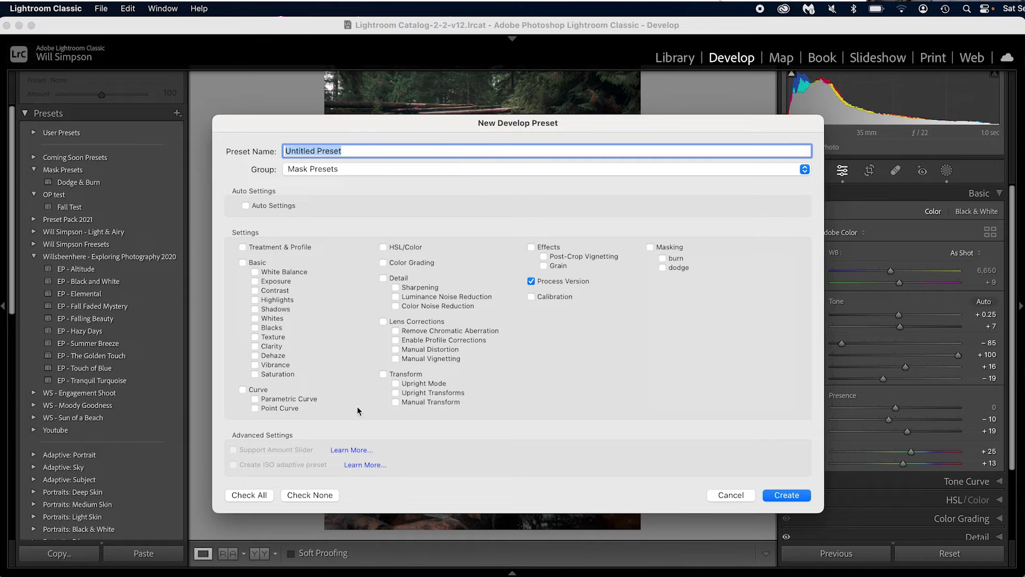
click(311, 498)
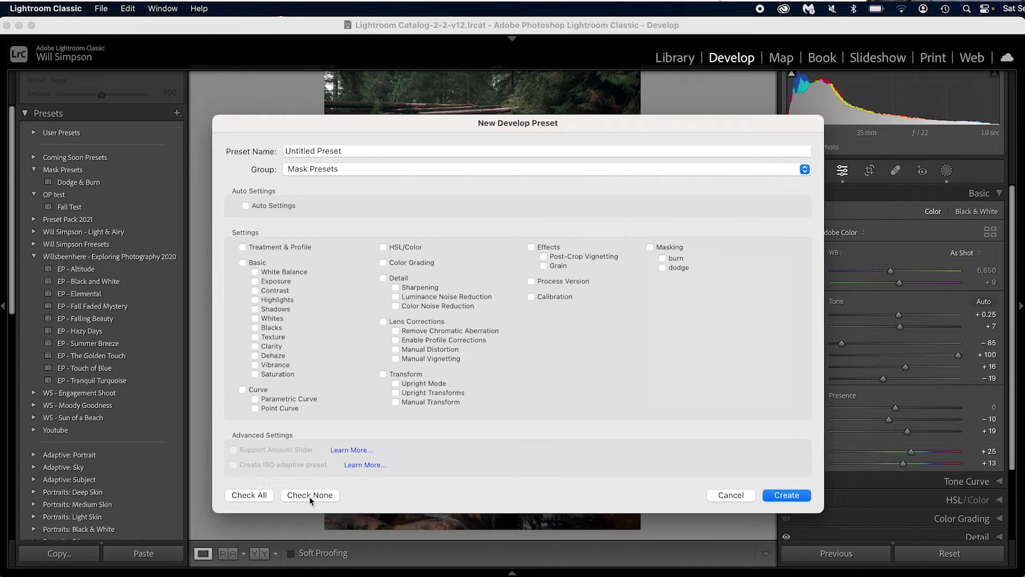
click(665, 258)
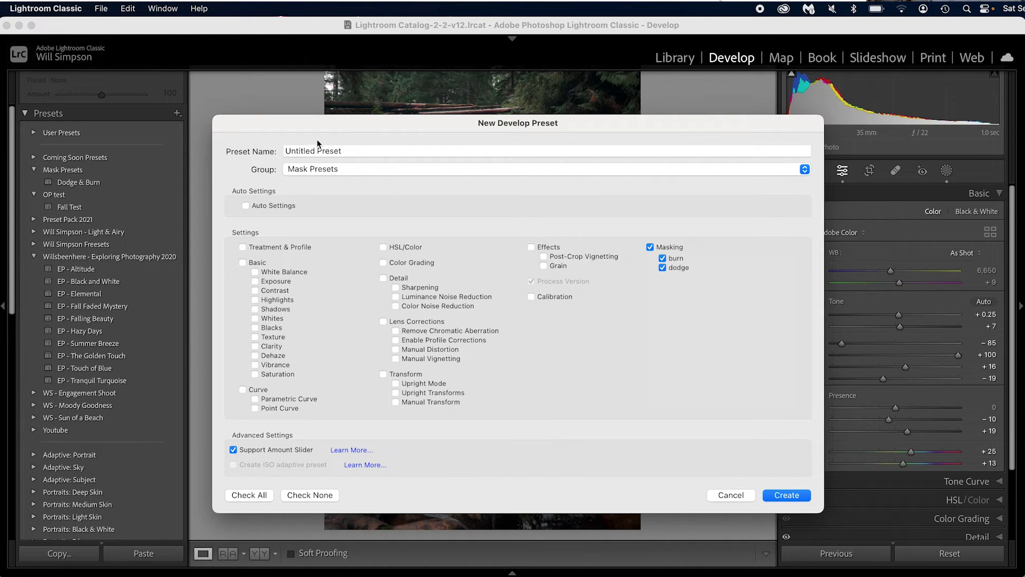
click(374, 150)
text(dodge & burn)
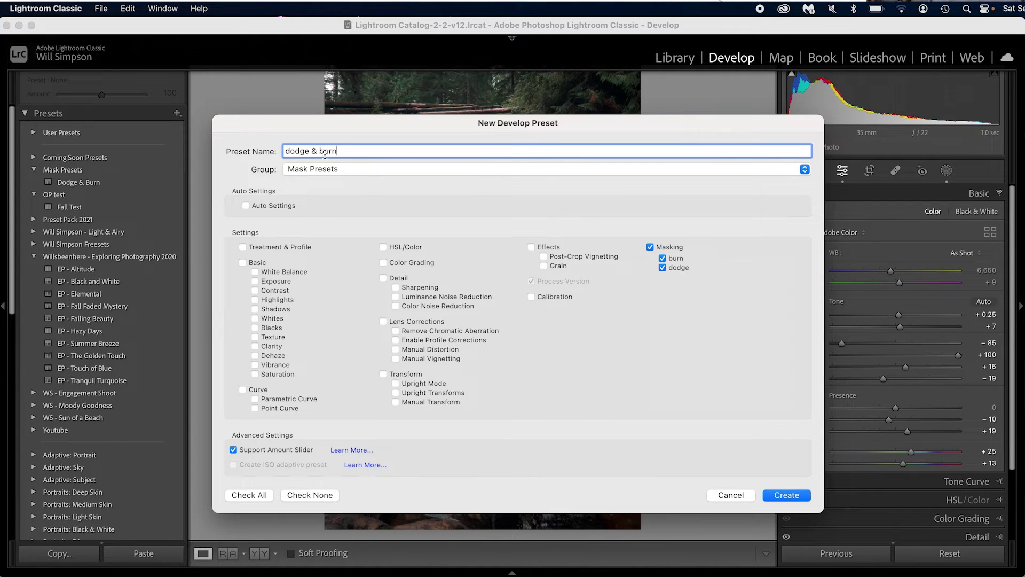
click(348, 169)
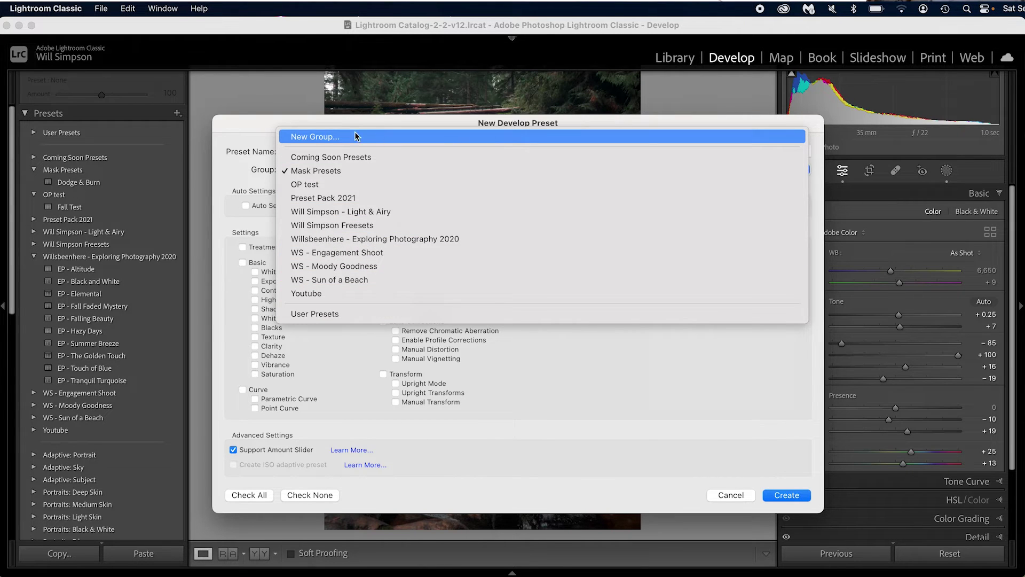
click(269, 127)
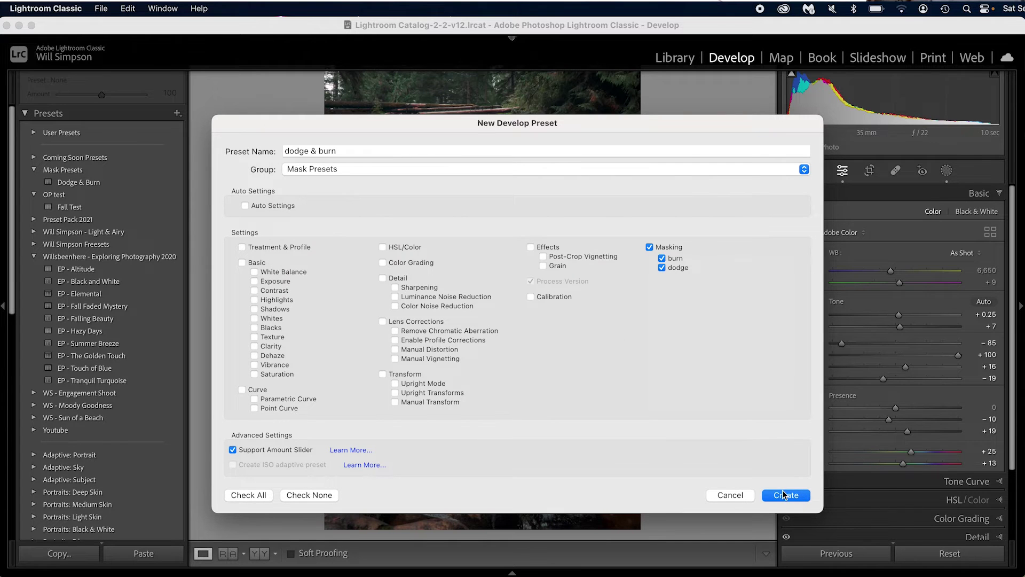
click(749, 497)
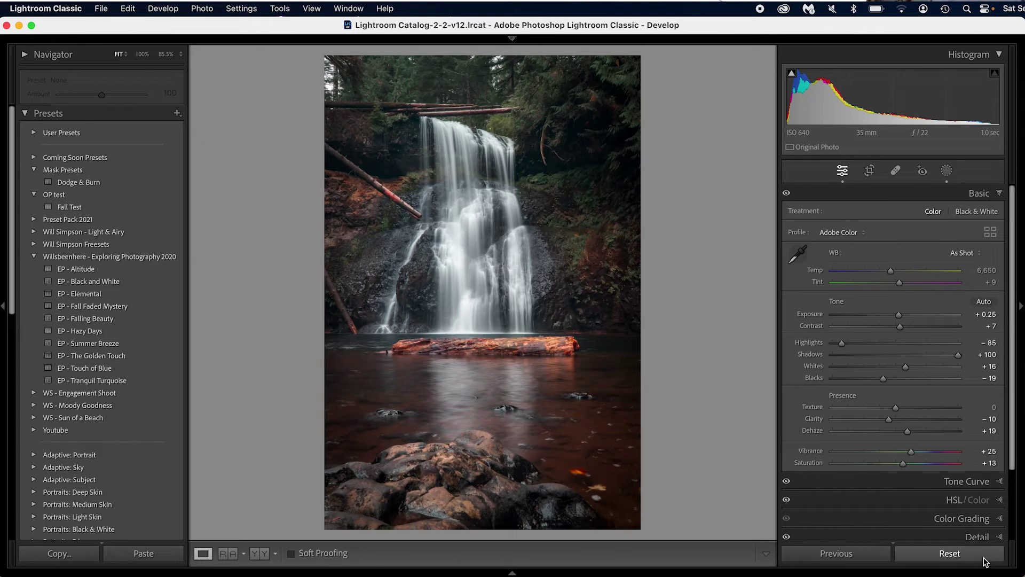
Reset the photo, apply EP - Summer Breeze, and add a Subject mask at +0.40 exposure.
click(986, 561)
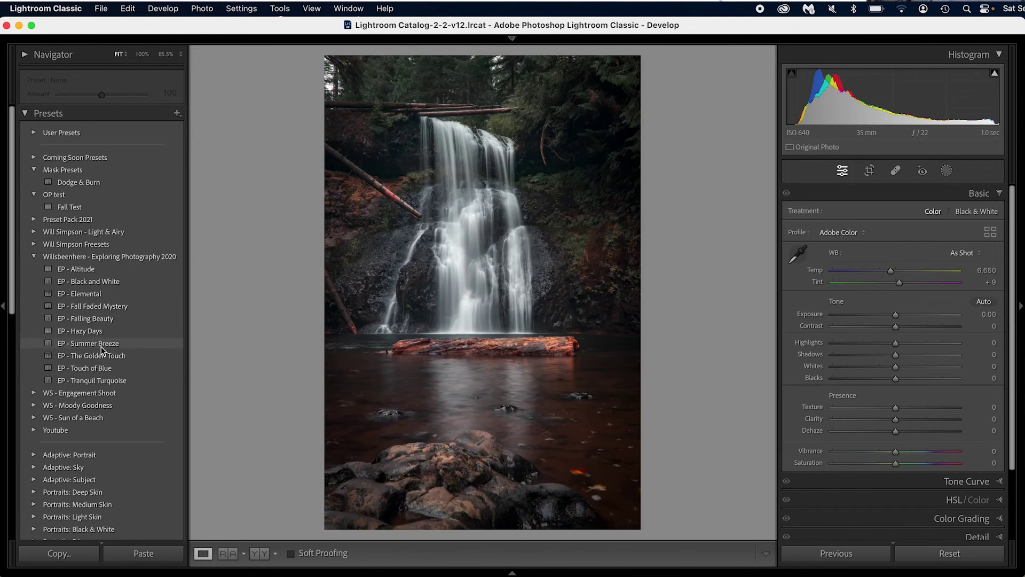
click(100, 345)
click(946, 170)
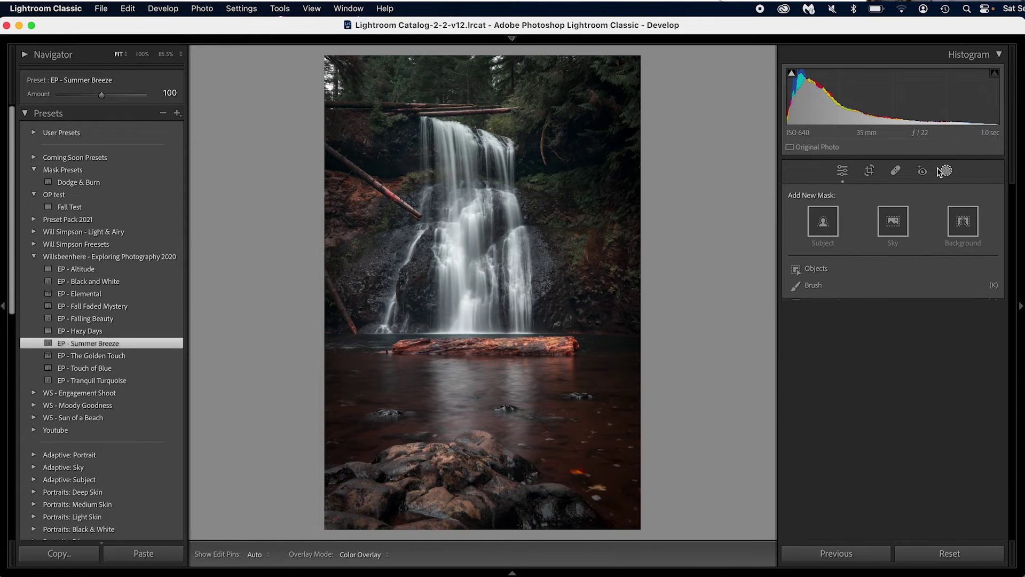
click(834, 227)
drag(897, 294, 903, 294)
Add a Select Background mask and slightly adjust its exposure.
click(705, 76)
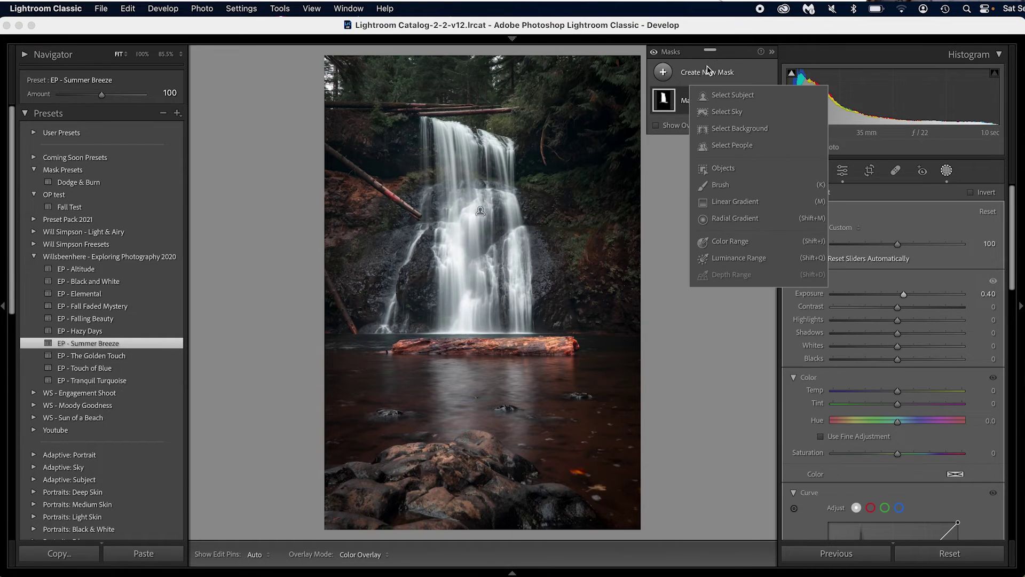
click(739, 129)
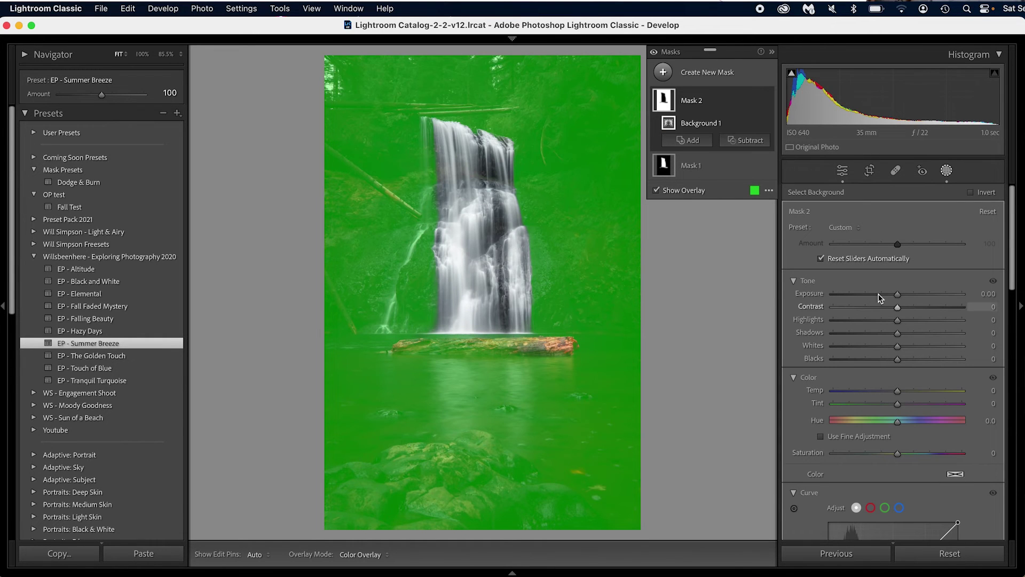
click(897, 294)
drag(896, 295, 890, 291)
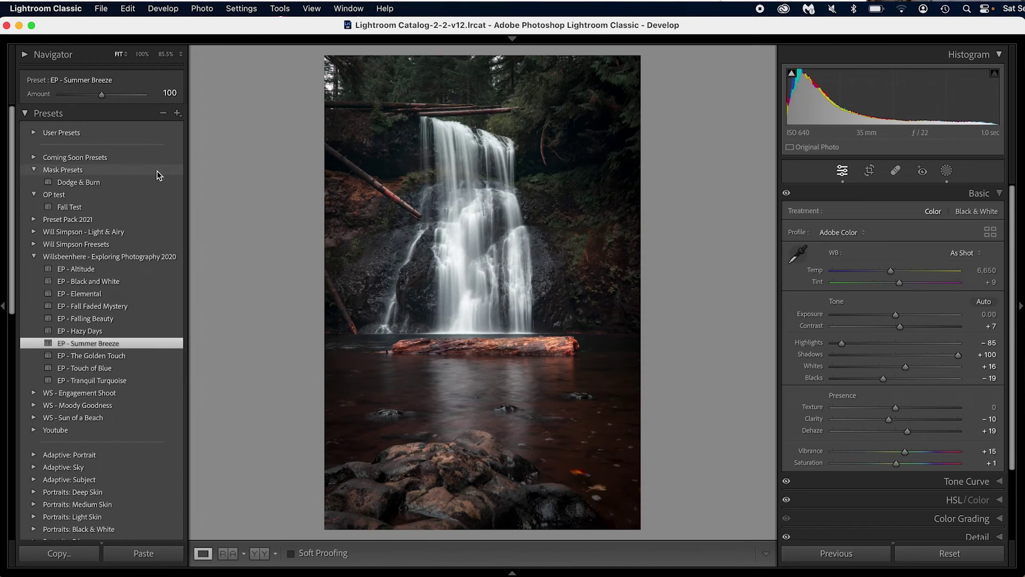
Apply the Dodge & Burn preset and select its dodge mask (61/86–100/100, exposure 0.36).
click(98, 187)
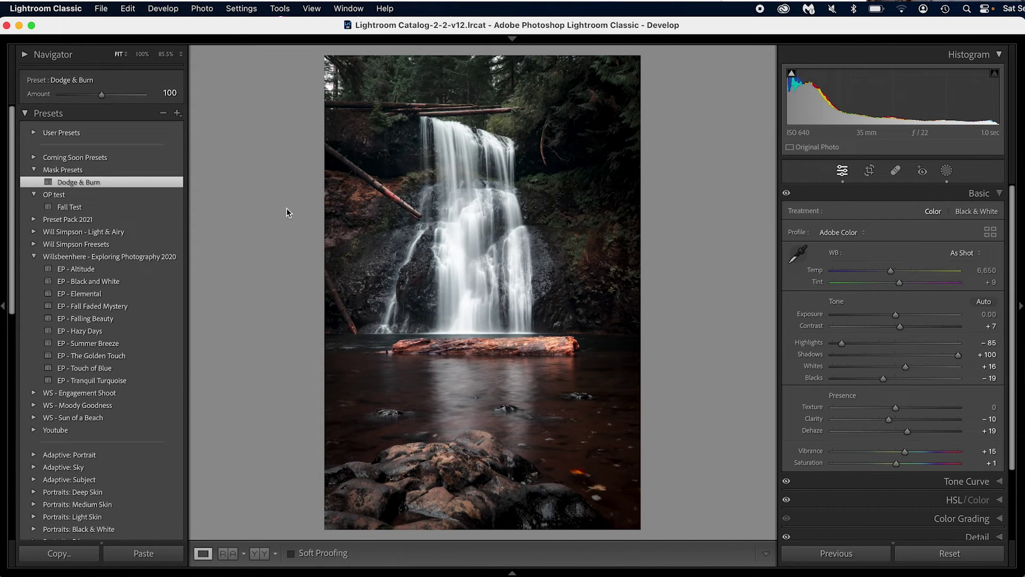
click(946, 170)
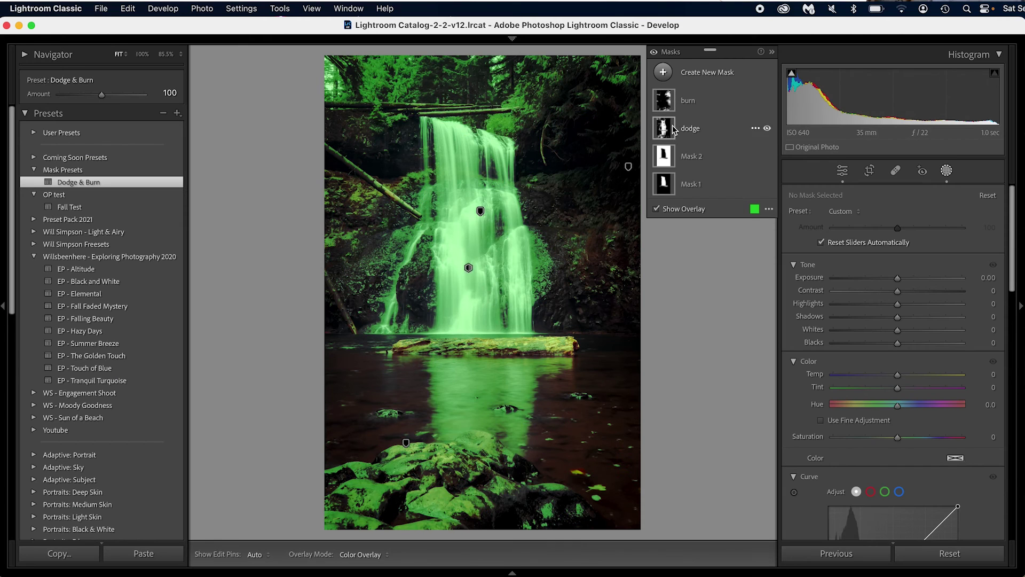
click(665, 128)
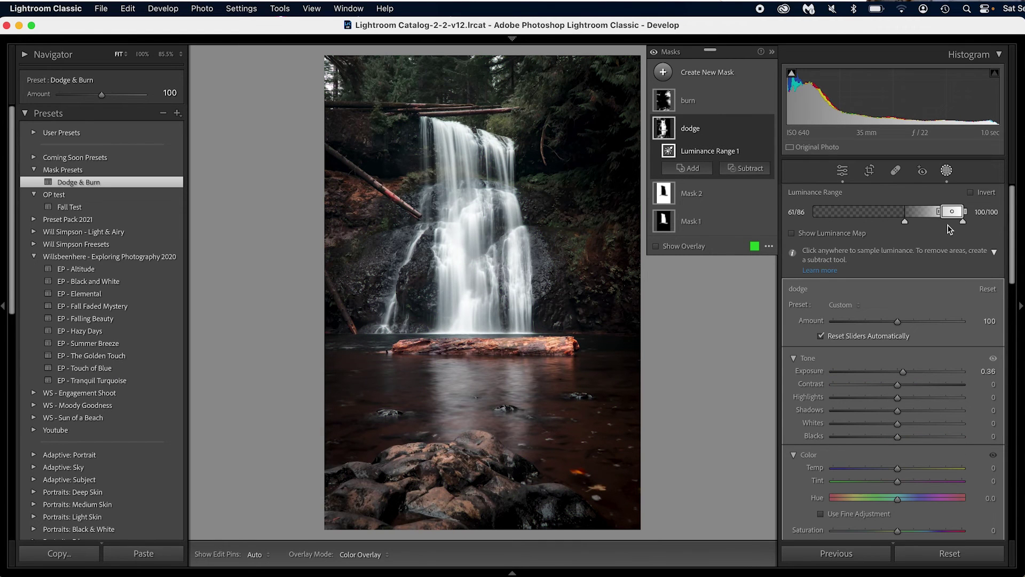